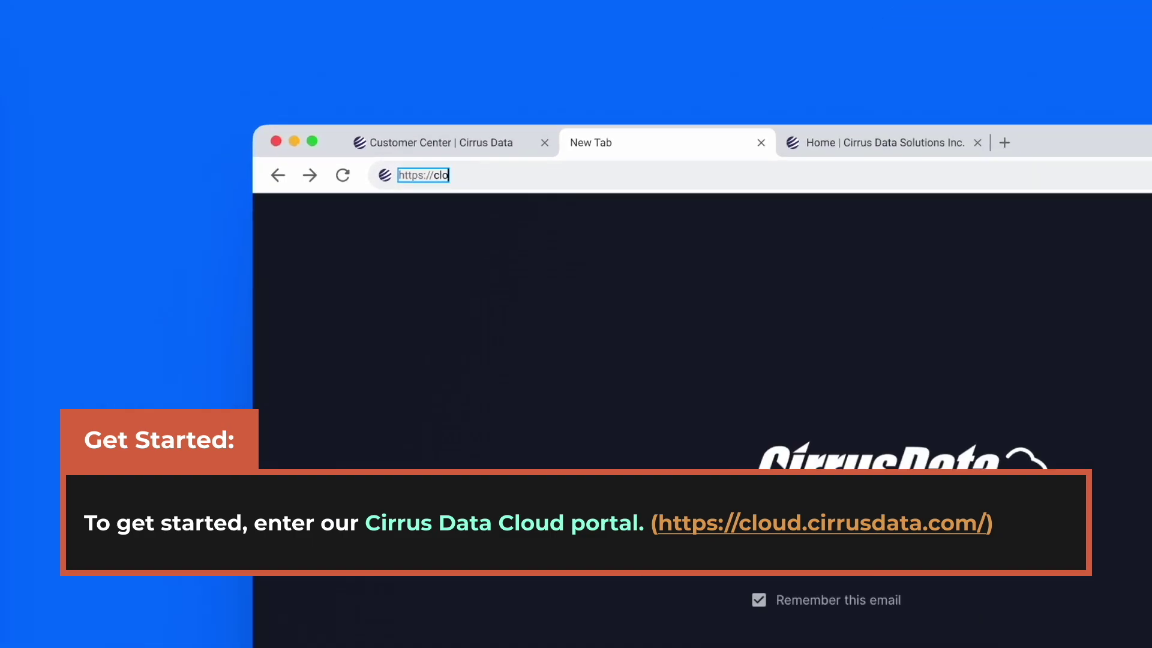
Copy the Linux install command from the Deploy Cirrus Migrate Cloud instructions on Migration Hosts
type("ud.cirrusdata.com")
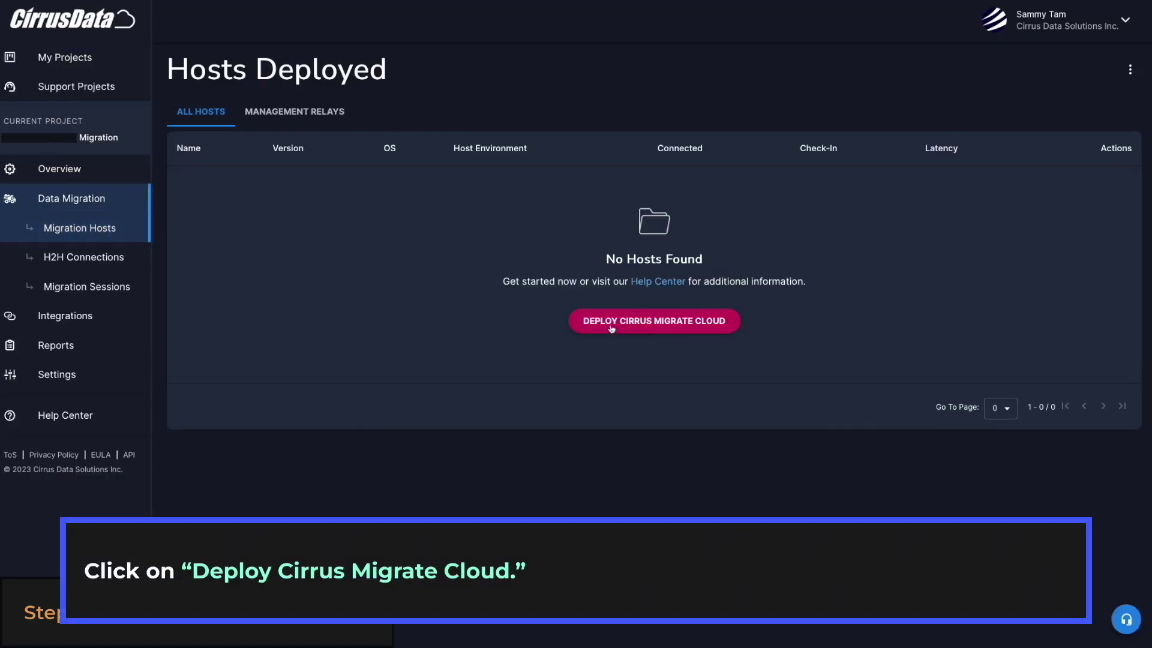
left_click(611, 322)
left_click(714, 211)
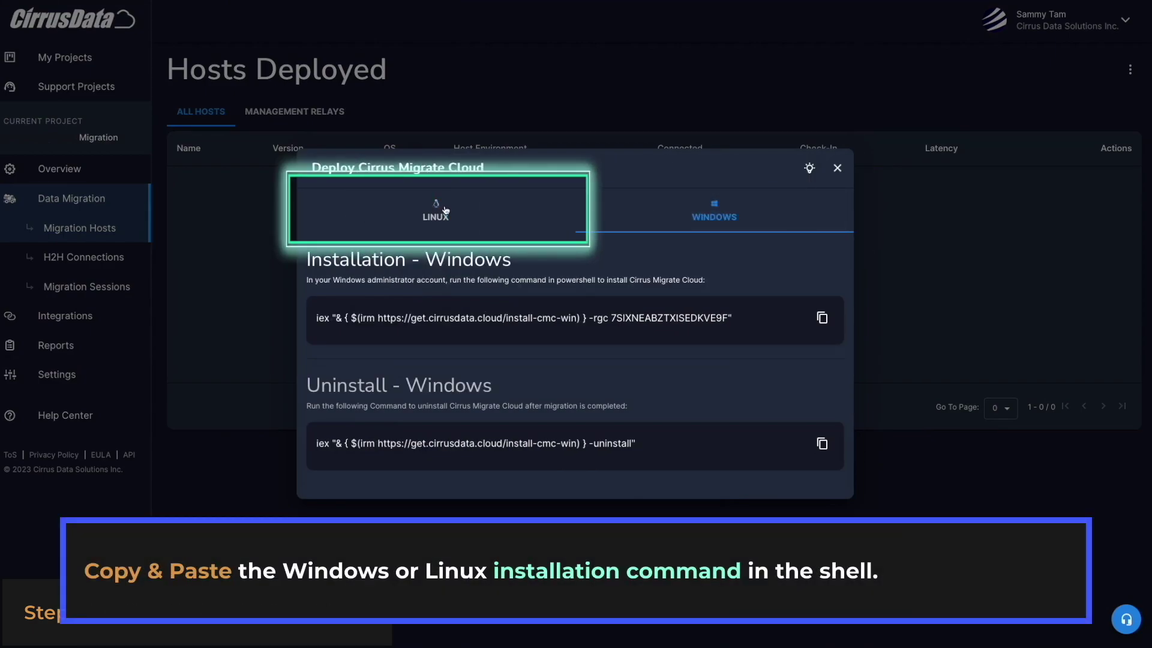
left_click(445, 210)
left_click(822, 318)
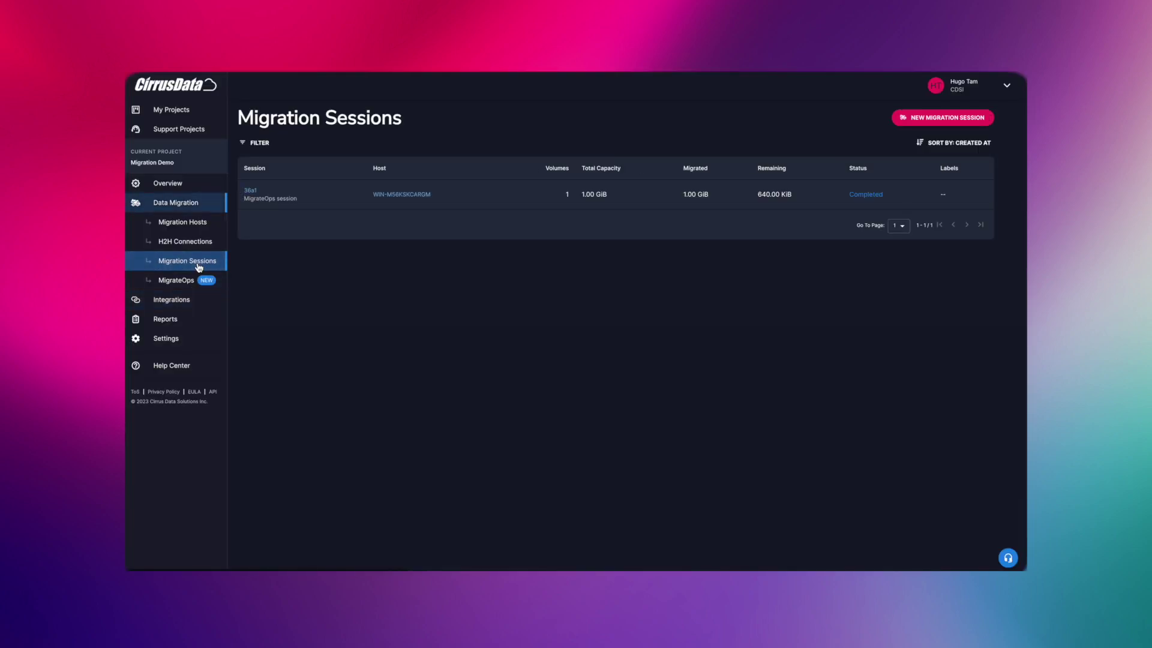
Start a new migration session that migrates data volumes only
left_click(936, 118)
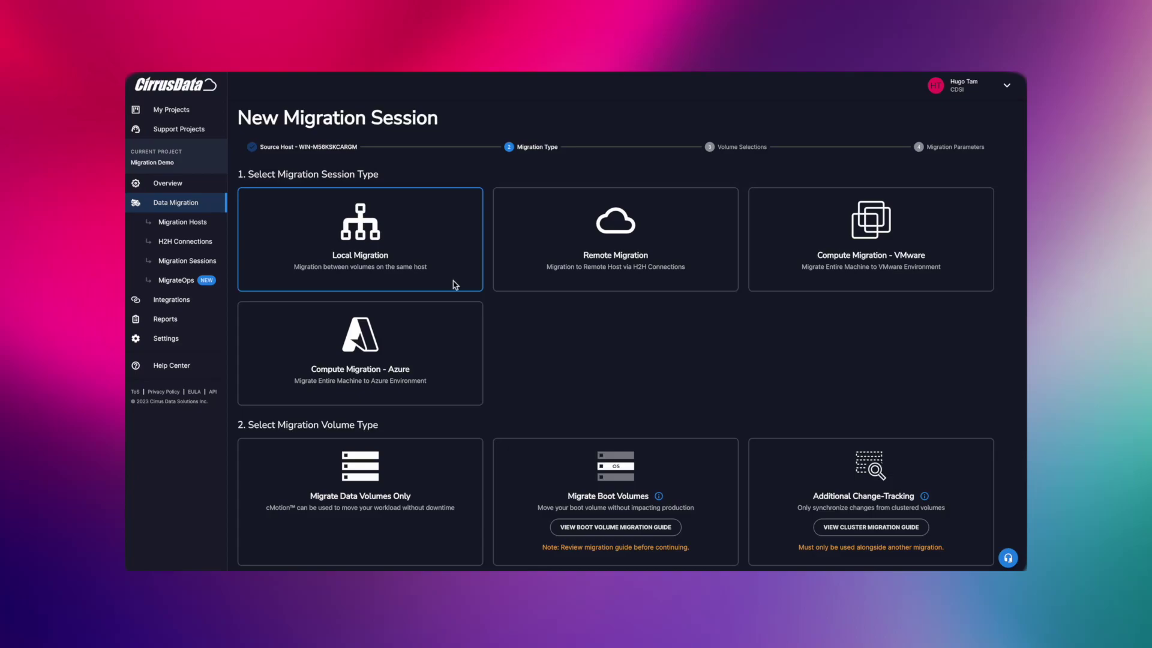
left_click(431, 473)
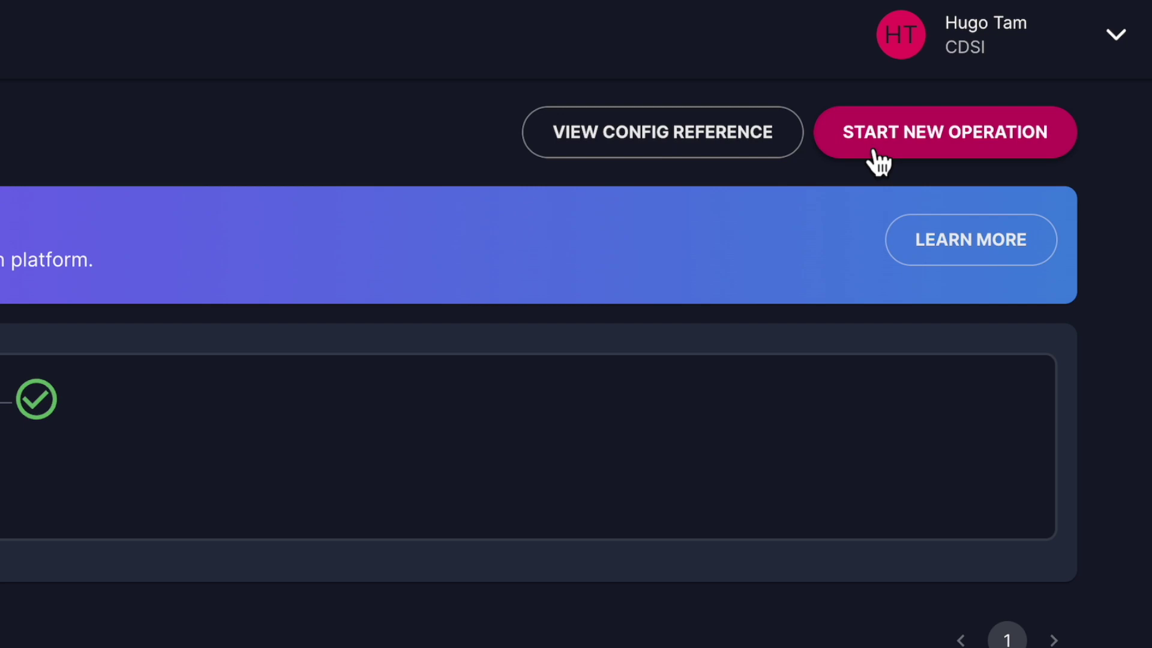
Start a configuration-builder operation and view the Compute Migration for Microsoft Azure recipe reference
left_click(876, 154)
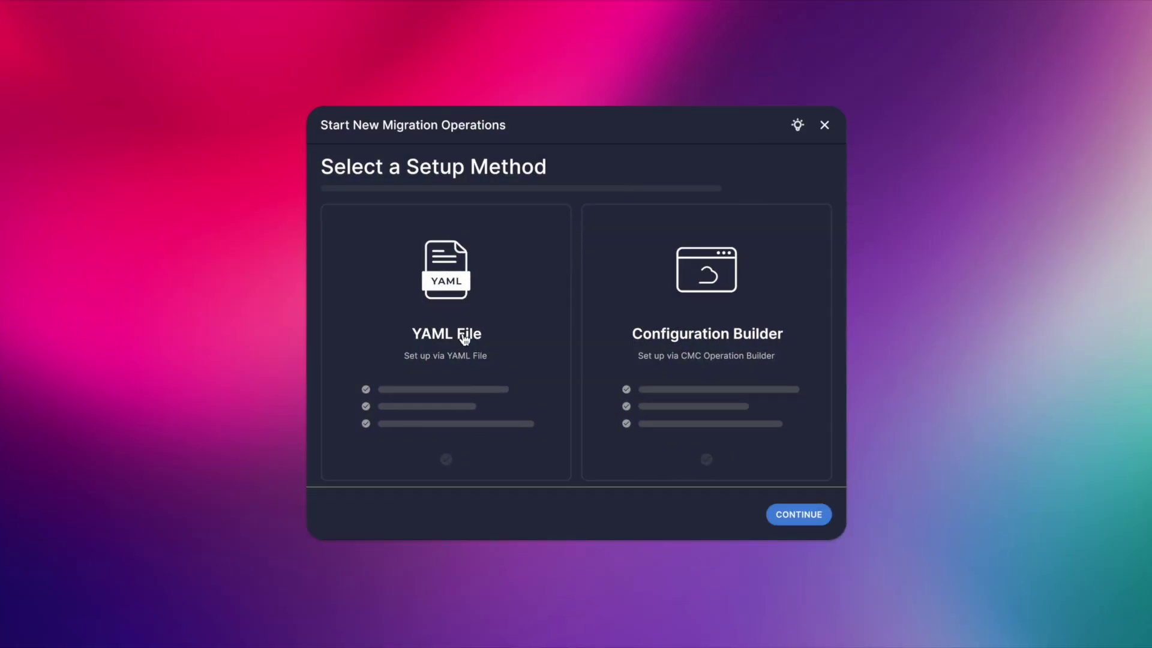
left_click(687, 339)
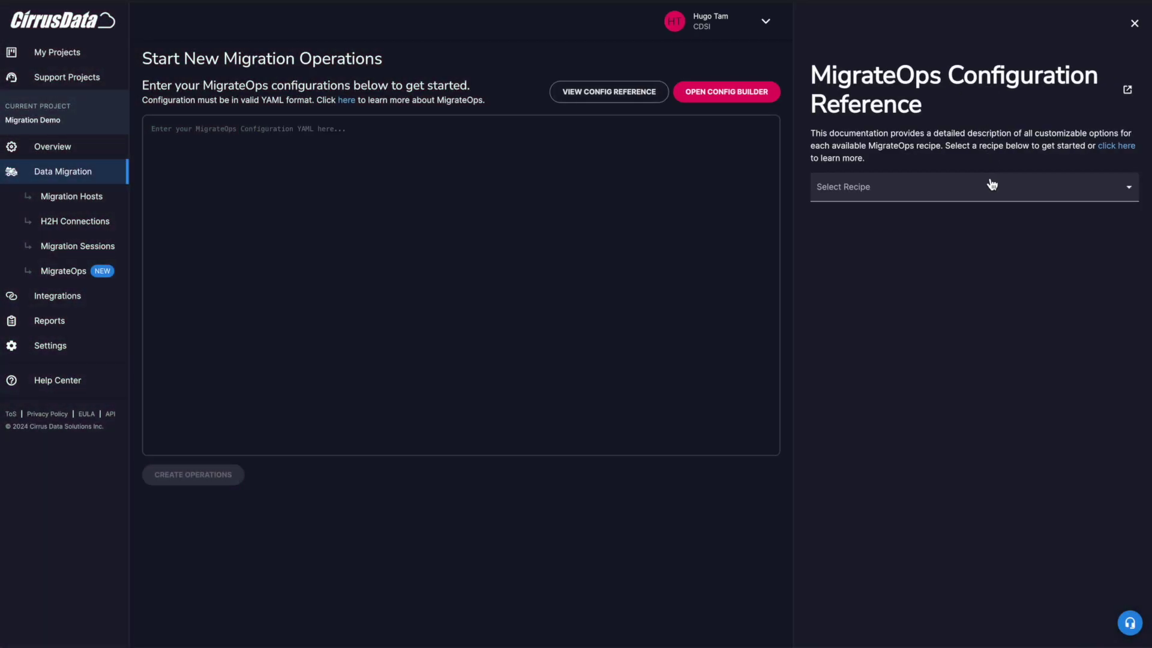
left_click(990, 187)
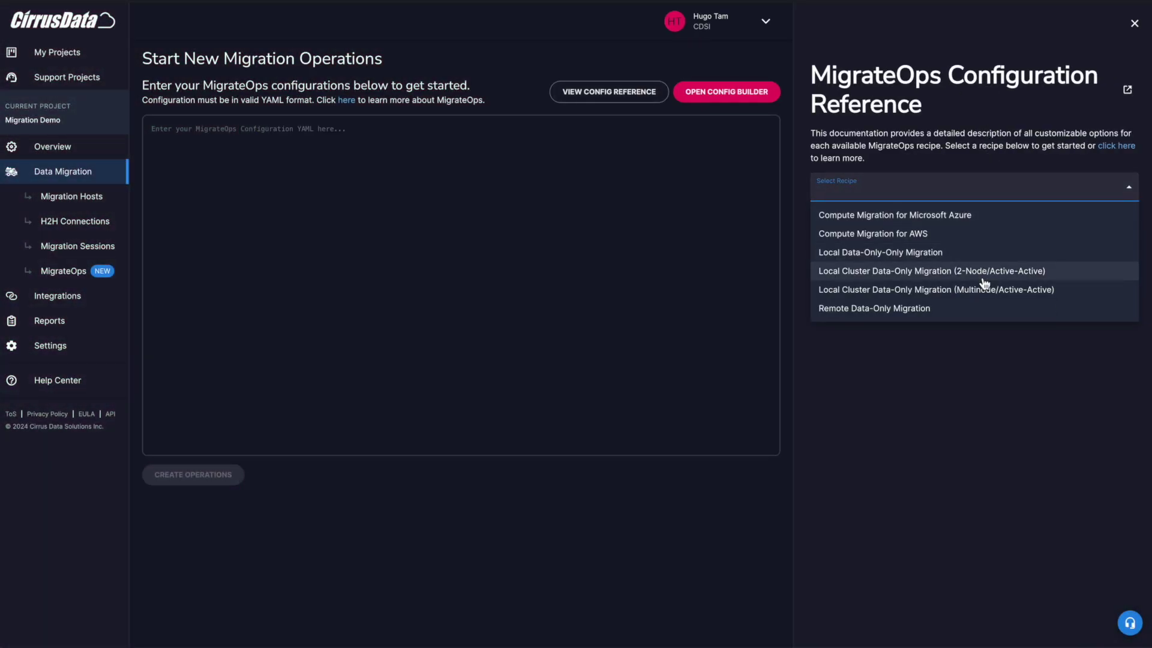
left_click(913, 216)
scroll(979, 225, "down", 10)
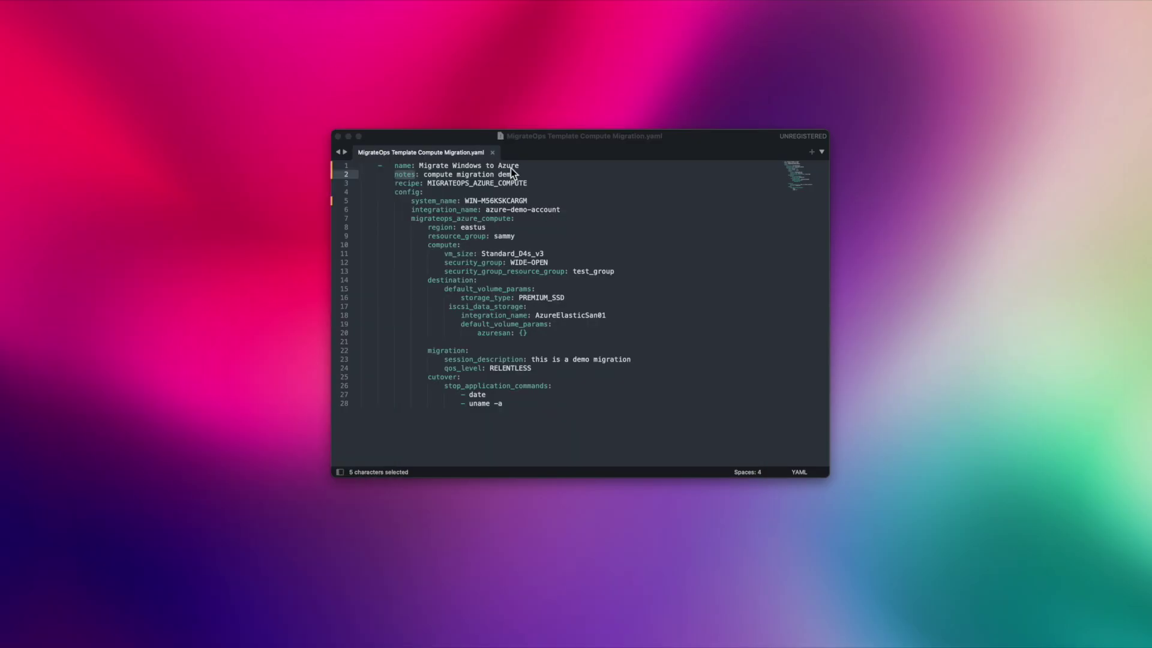
Review the YAML header keys: name, notes, recipe, system_name, integration_name and migrateops_azure_compute
left_click_drag(393, 160, 584, 333)
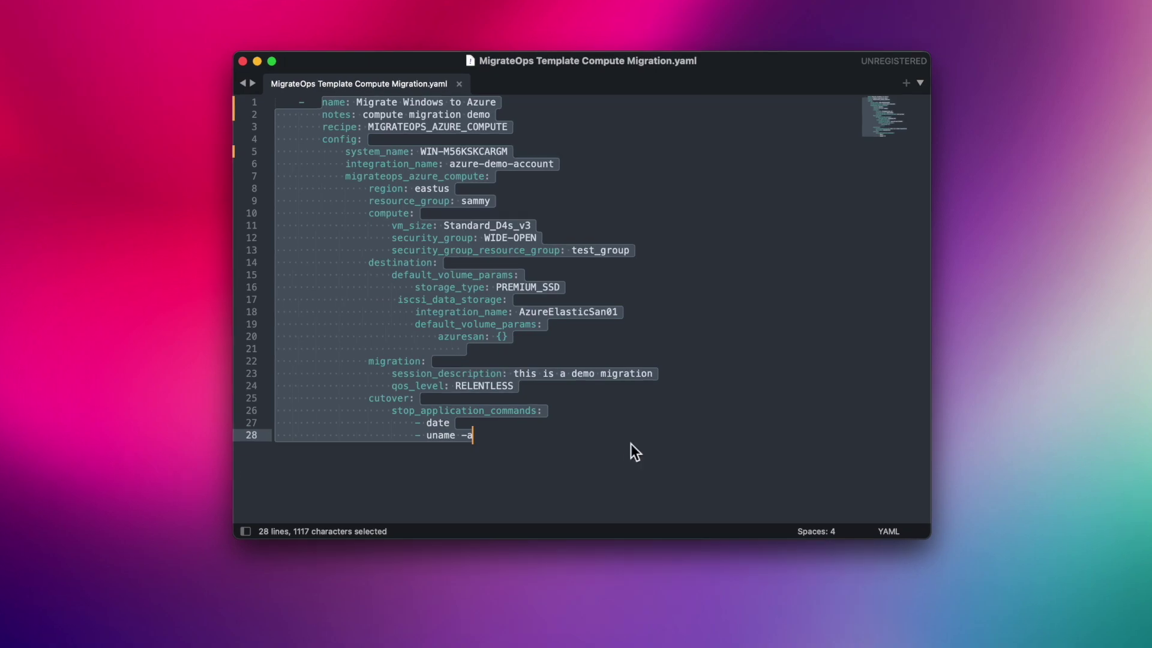
left_click(457, 293)
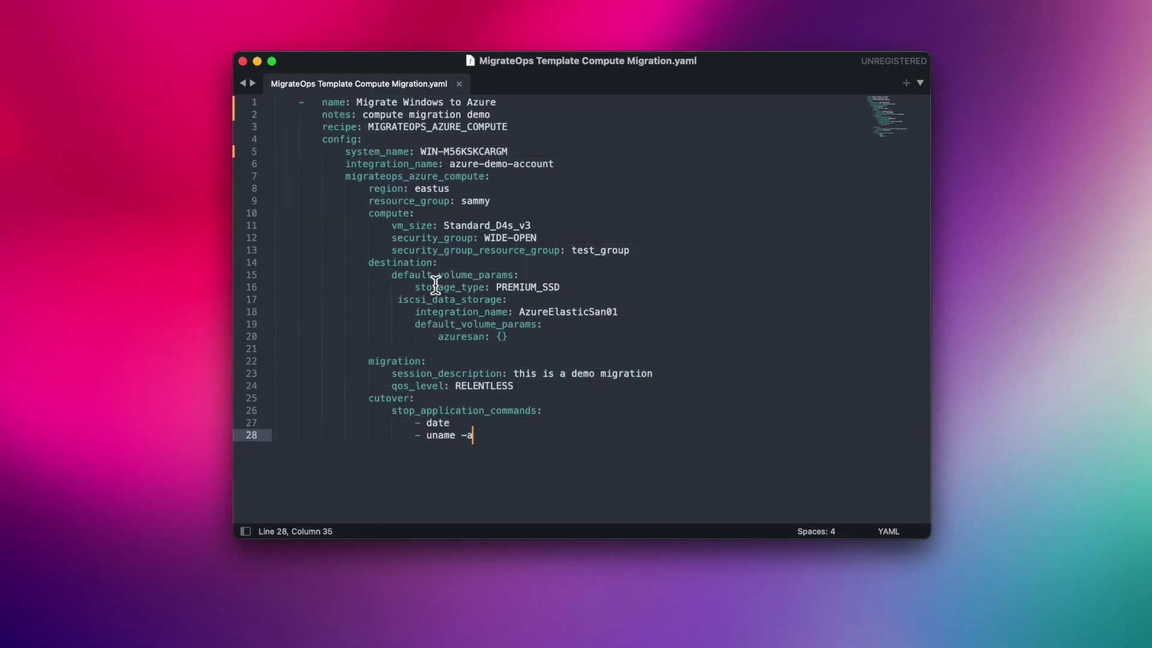
double_click(367, 133)
double_click(335, 114)
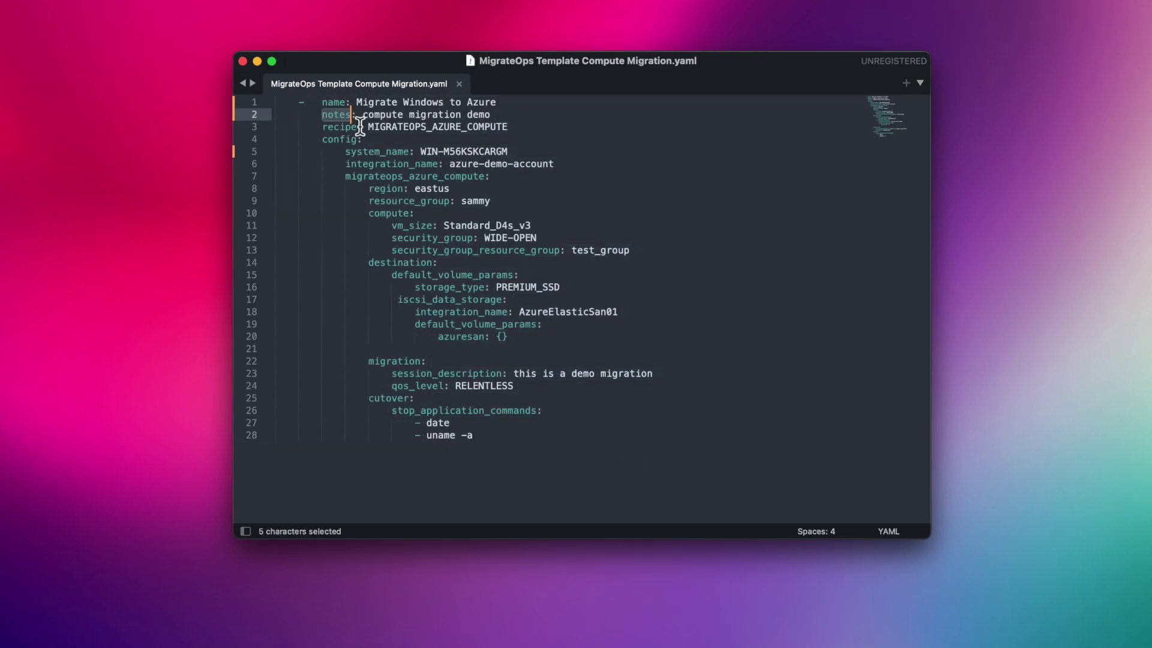
double_click(337, 127)
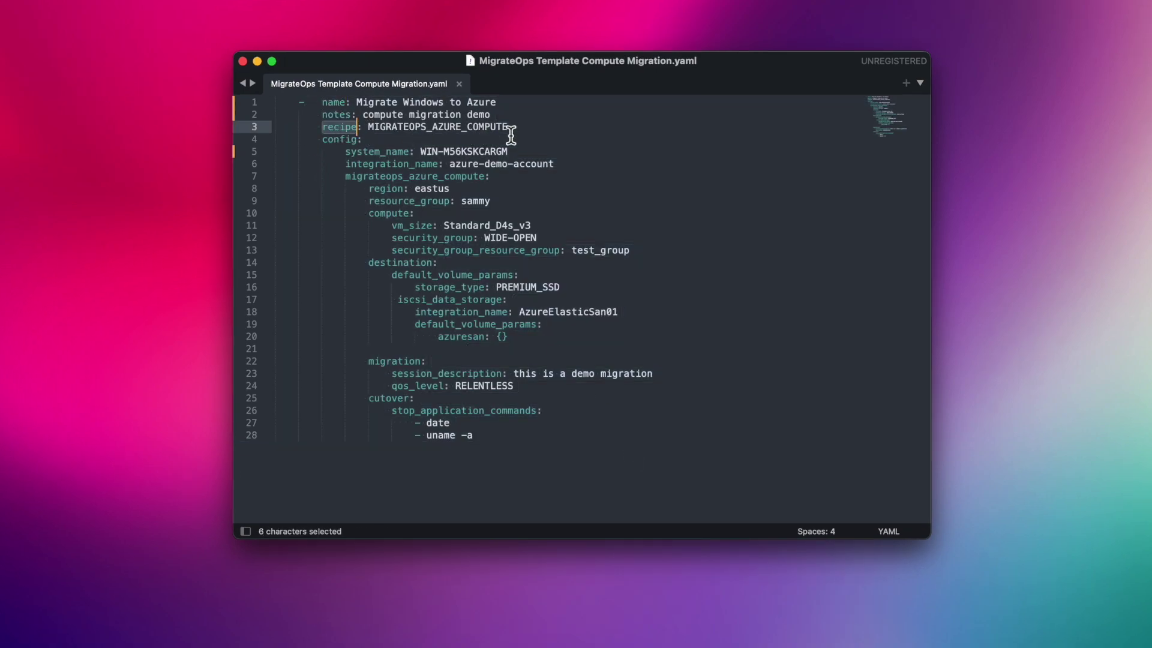
double_click(401, 152)
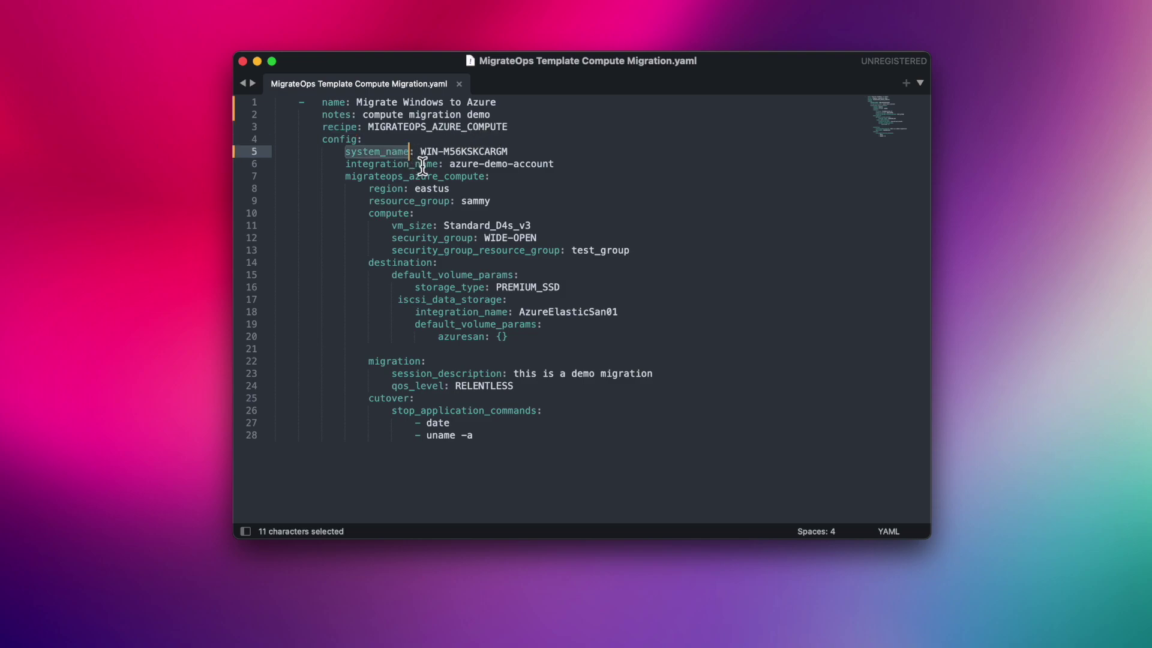
double_click(423, 164)
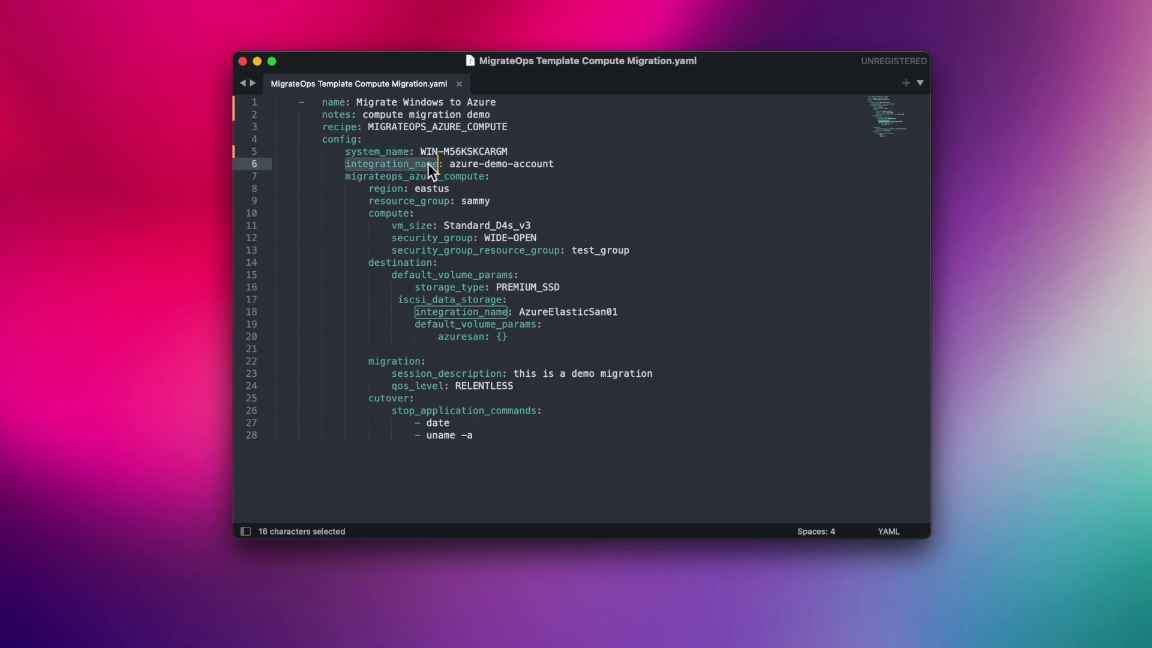
left_click_drag(444, 175, 487, 174)
left_click(507, 193)
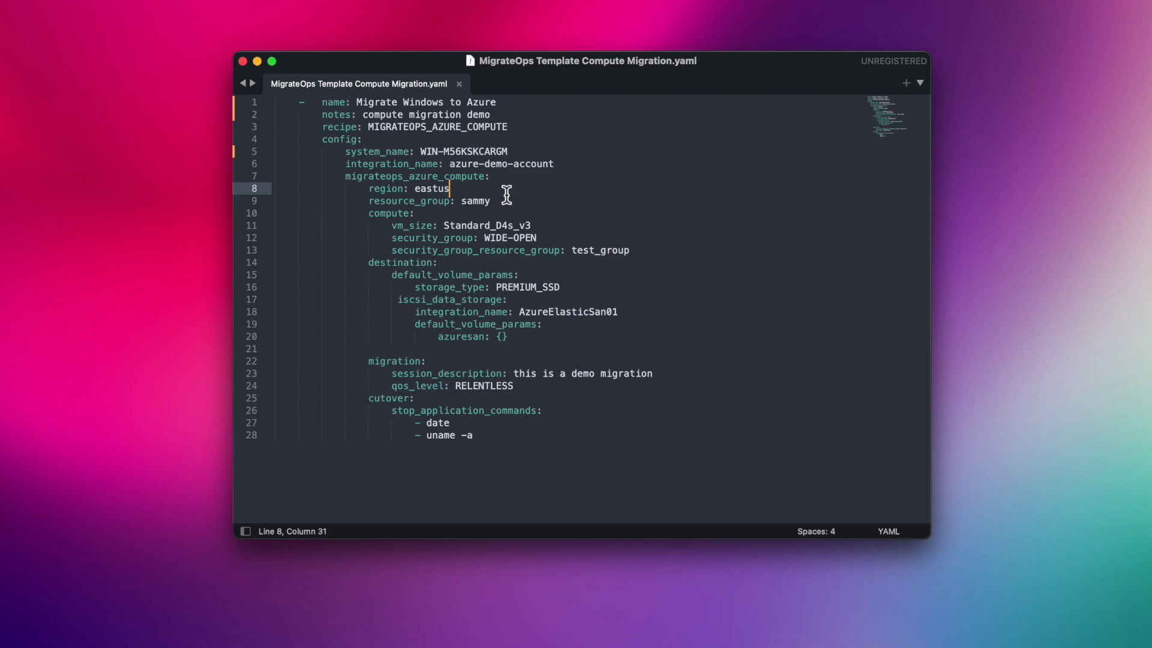
Highlight VM size Standard_D4s_v3, region eastus, PREMIUM_SSD, iSCSI settings and the WIDE-OPEN security group
left_click_drag(443, 226, 529, 226)
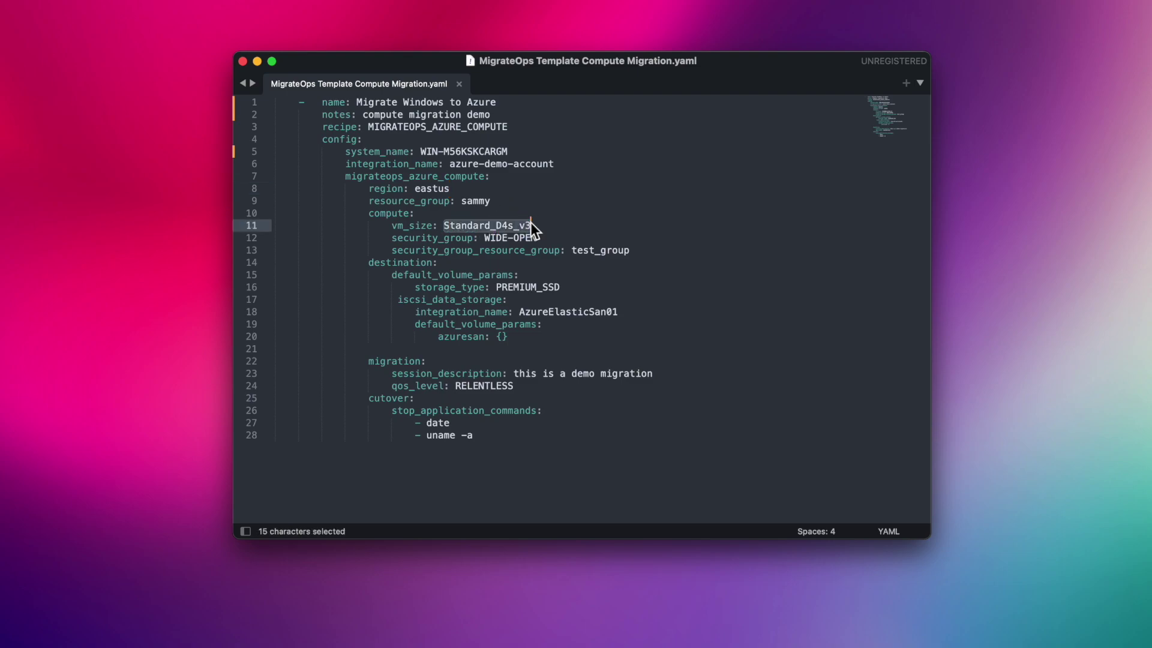
double_click(440, 190)
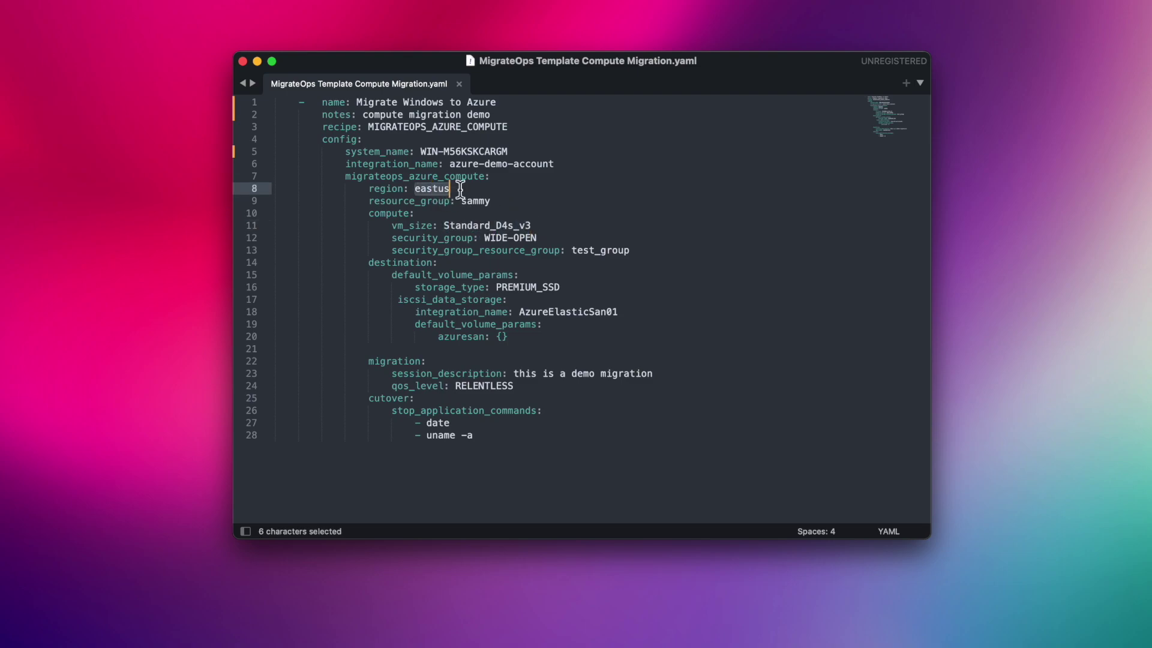
left_click(462, 189)
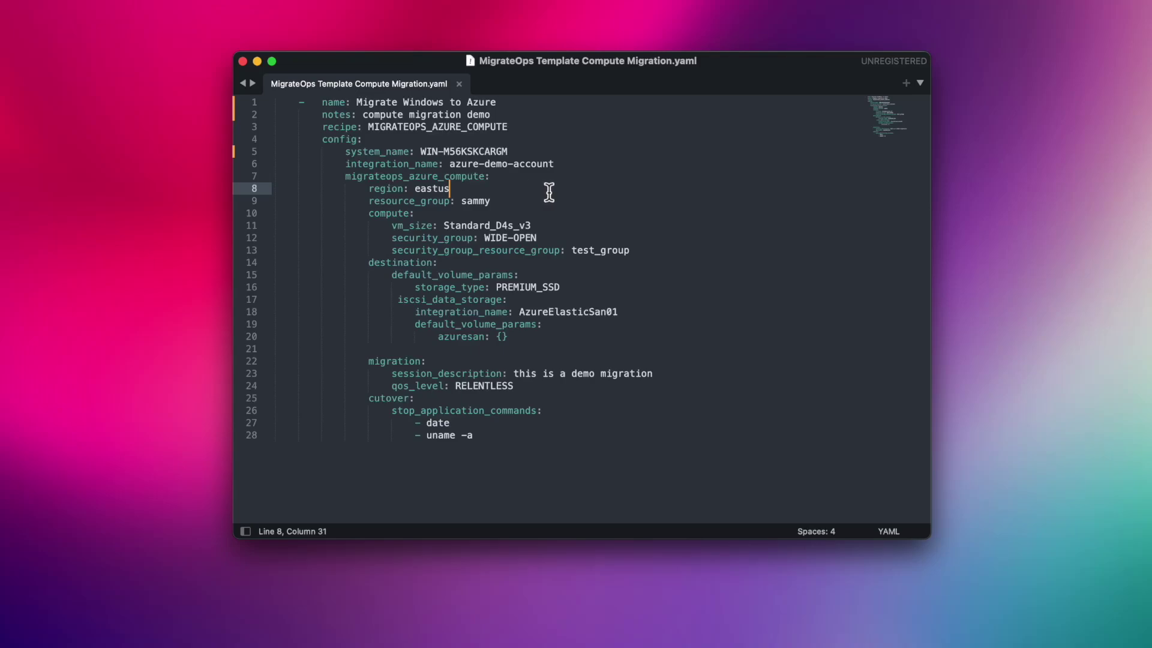
double_click(532, 287)
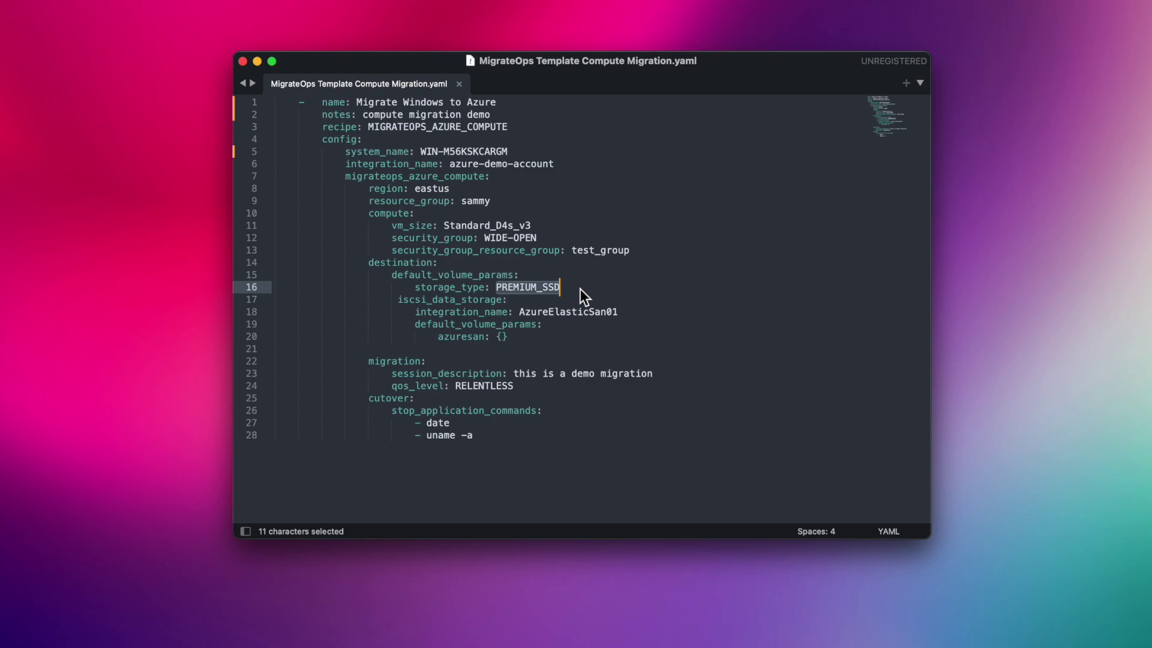
left_click_drag(519, 311, 559, 339)
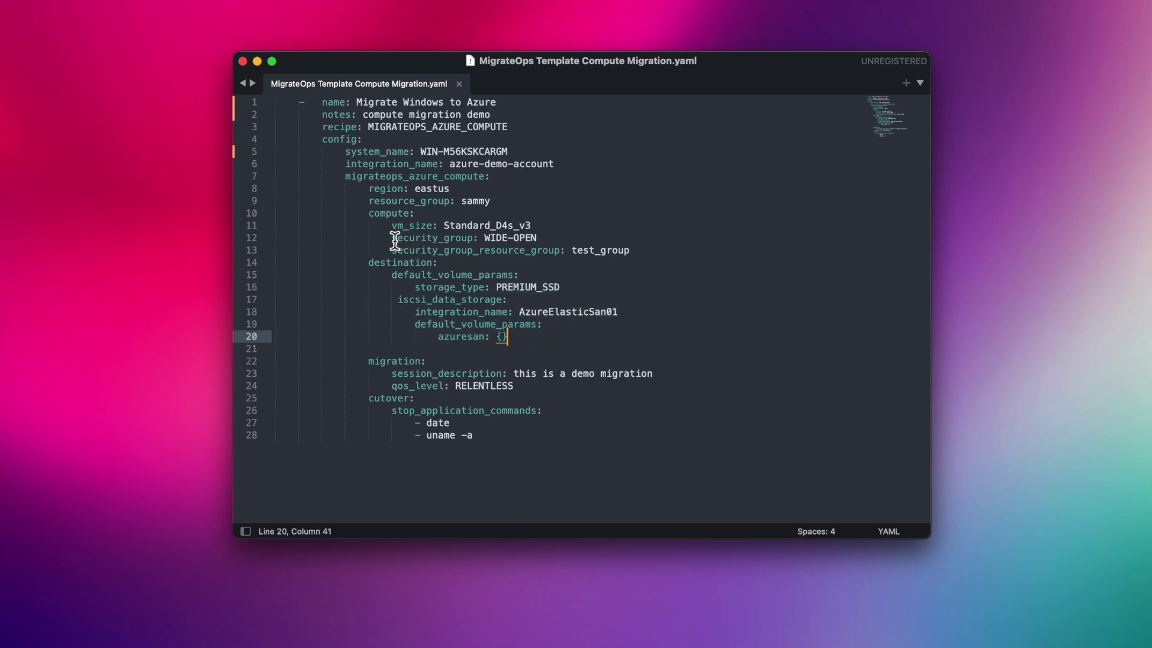
left_click_drag(392, 238, 537, 239)
left_click(541, 238)
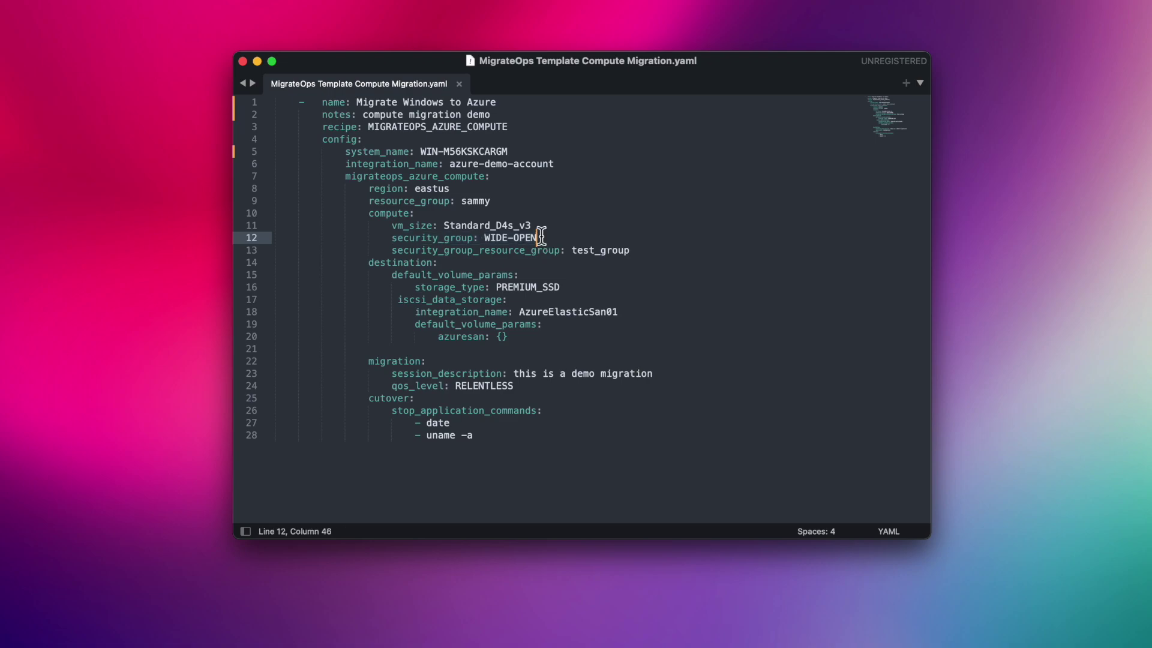
Point out the migration's qos_level: RELENTLESS setting
left_click(680, 334)
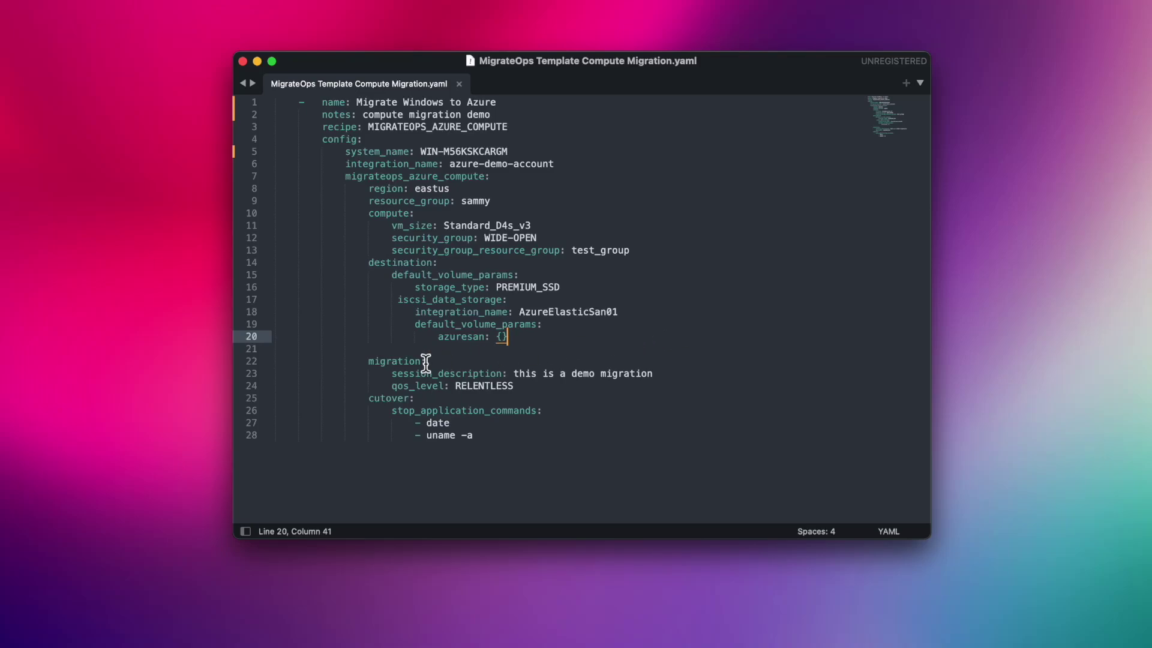
left_click_drag(392, 386, 524, 383)
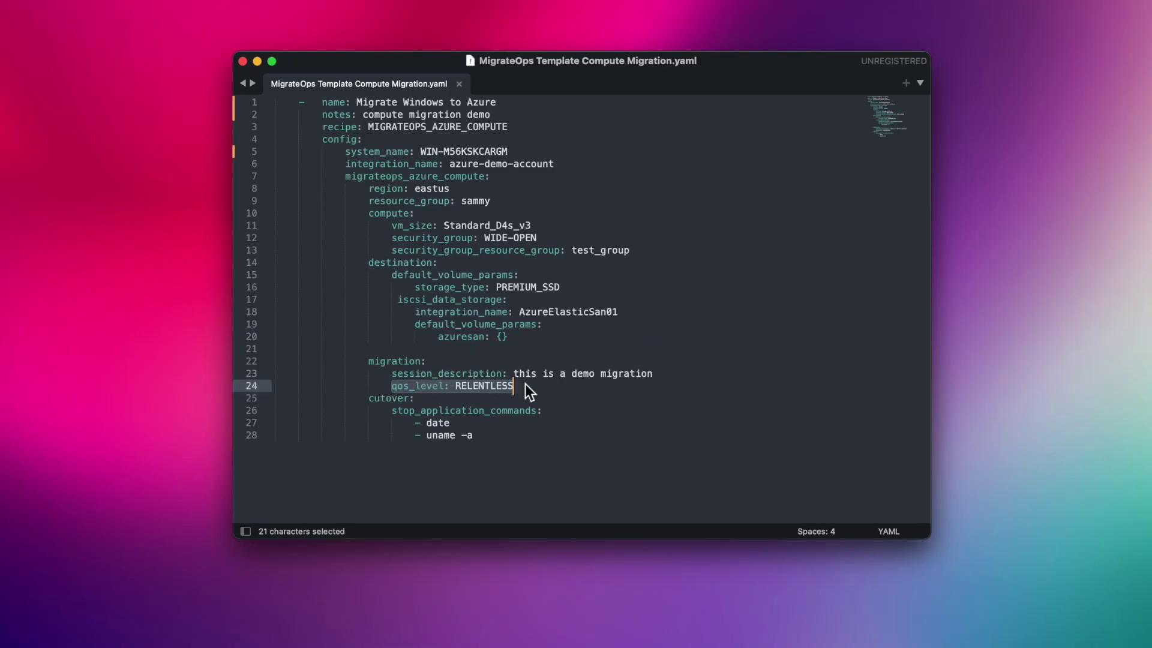
left_click(524, 384)
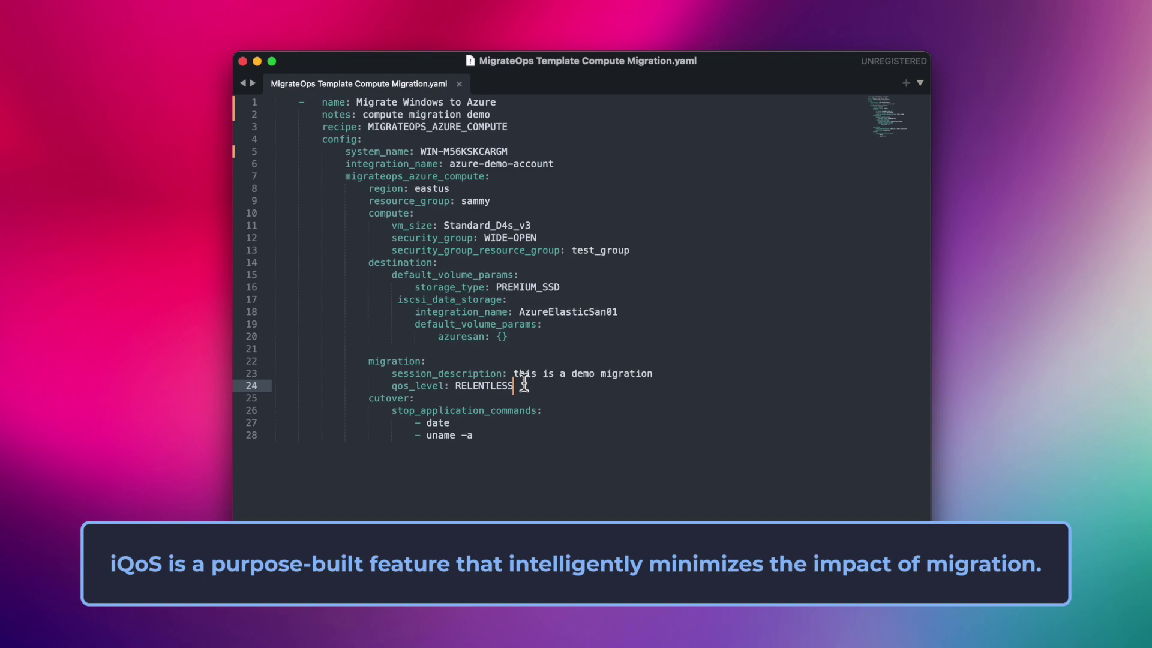
Copy the whole YAML and paste it into the new MigrateOps operation's configuration
key("super+a")
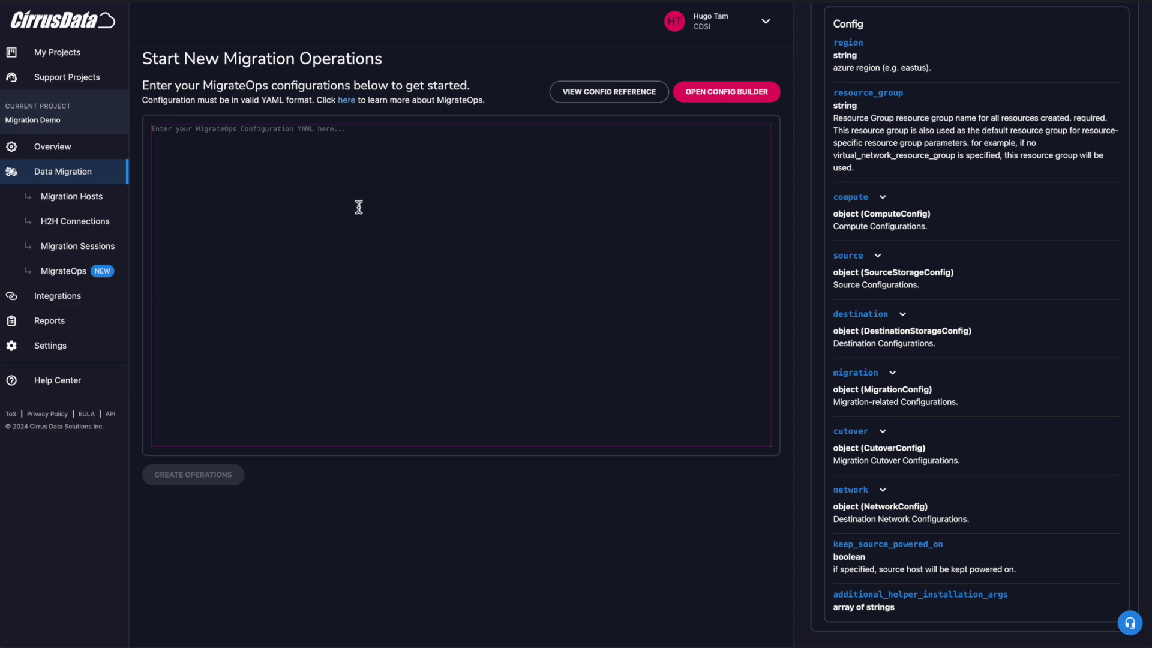
type("-   name: Migrate Windows to Azure         notes: compute migration demo         recipe: MIGRATEOPS_AZURE_COMPUTE         config:             system_name: WIN-M56KSKCARGM             integration_name: azure-demo-account             migrateops_azure_compute:                 region: eastus                 resource_group: sammy                 compute:                     vm_size: Standard_D4s_v3                     security_group: WIDE-OPEN                     security_group_resource_group: test_group                 destination:                     default_volume_params:                         storage_type: PREMIUM_SSD                      iscsi_data_storage:                         integration_name: AzureElasticSan01                         default_volume_params:                             azuresan: {}                                                  migration:                     session_description: this is a demo migration                     qos_level: RELENTLESS                 cutover:                     stop_application_commands:                         - date                         - uname -a")
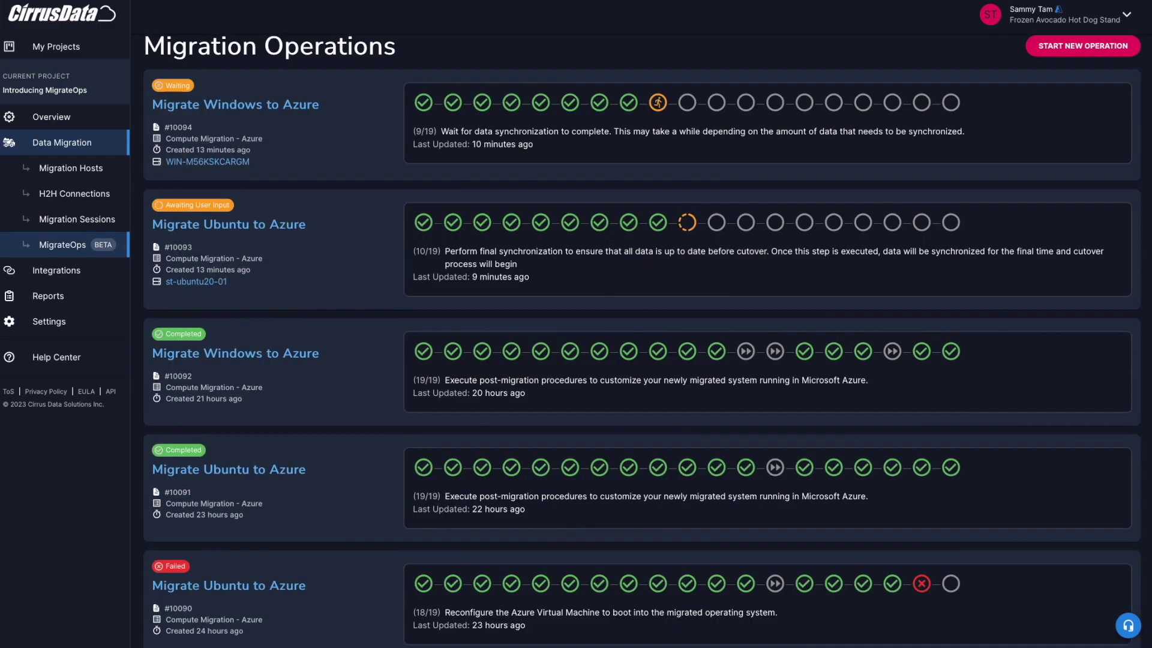
Approve the cutover task with the note 'approved. this is a demo. you can cutover anytime.'
left_click(242, 226)
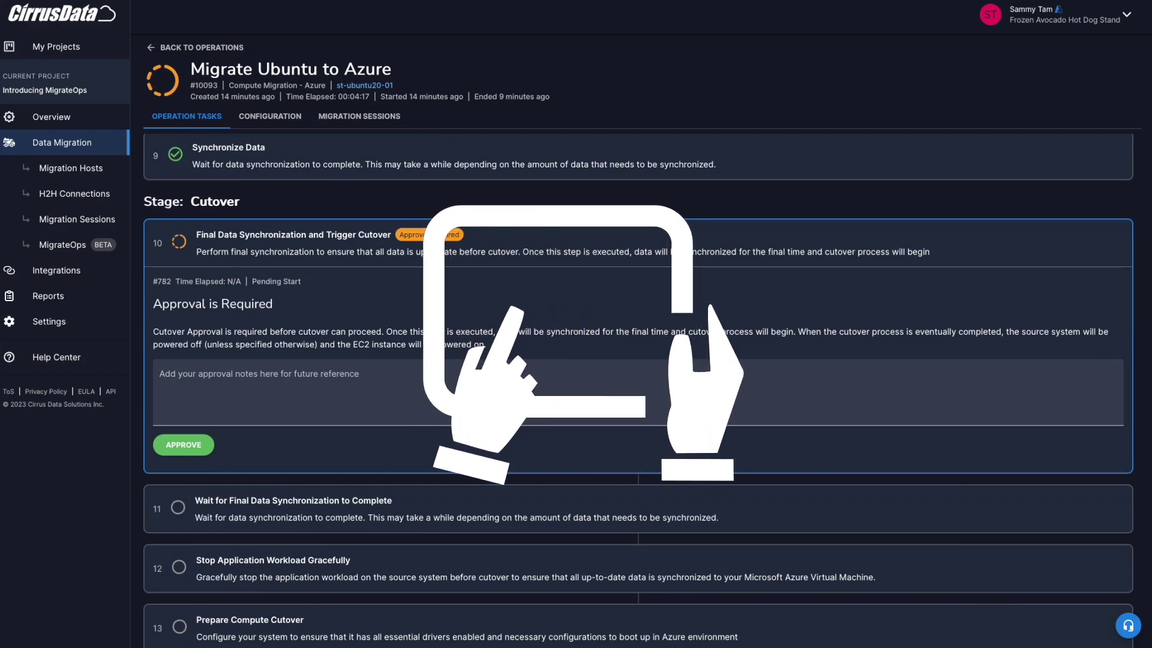
left_click(240, 384)
type("approved. this is a de")
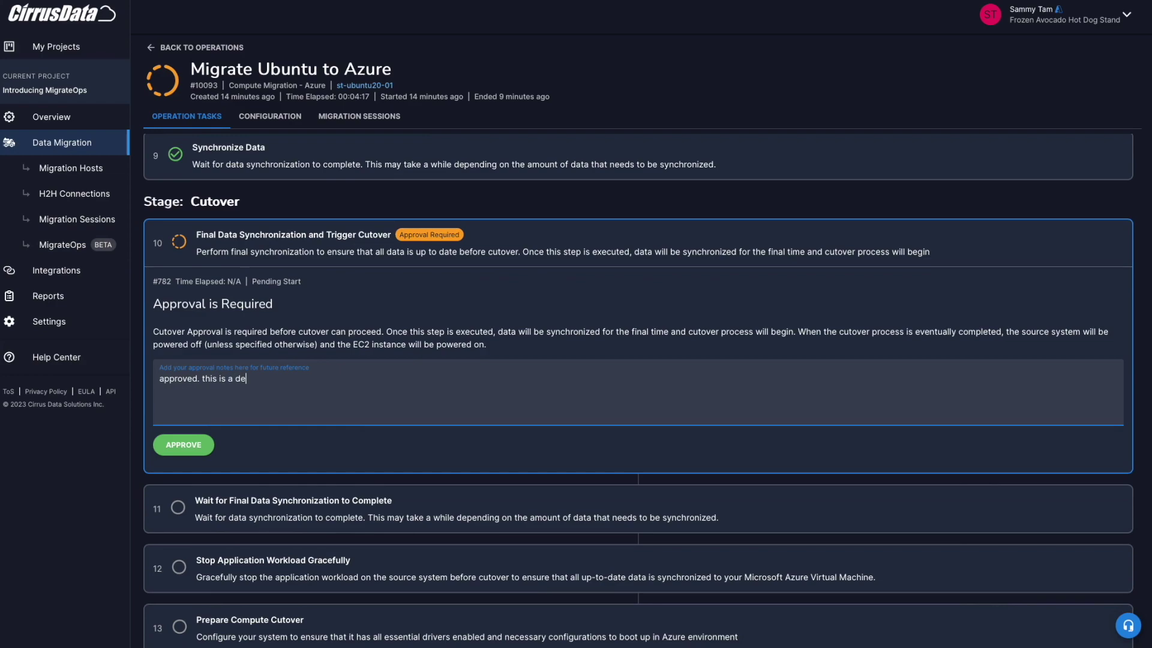
type("mo. you can cutover anytime.")
left_click(183, 444)
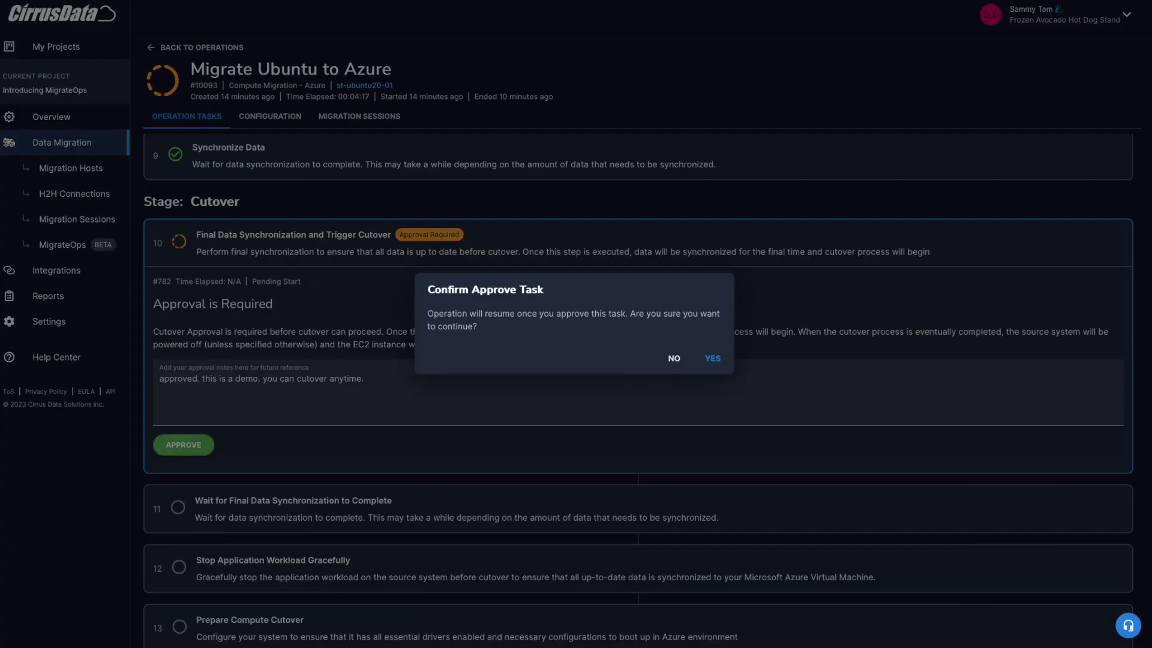
key("Return")
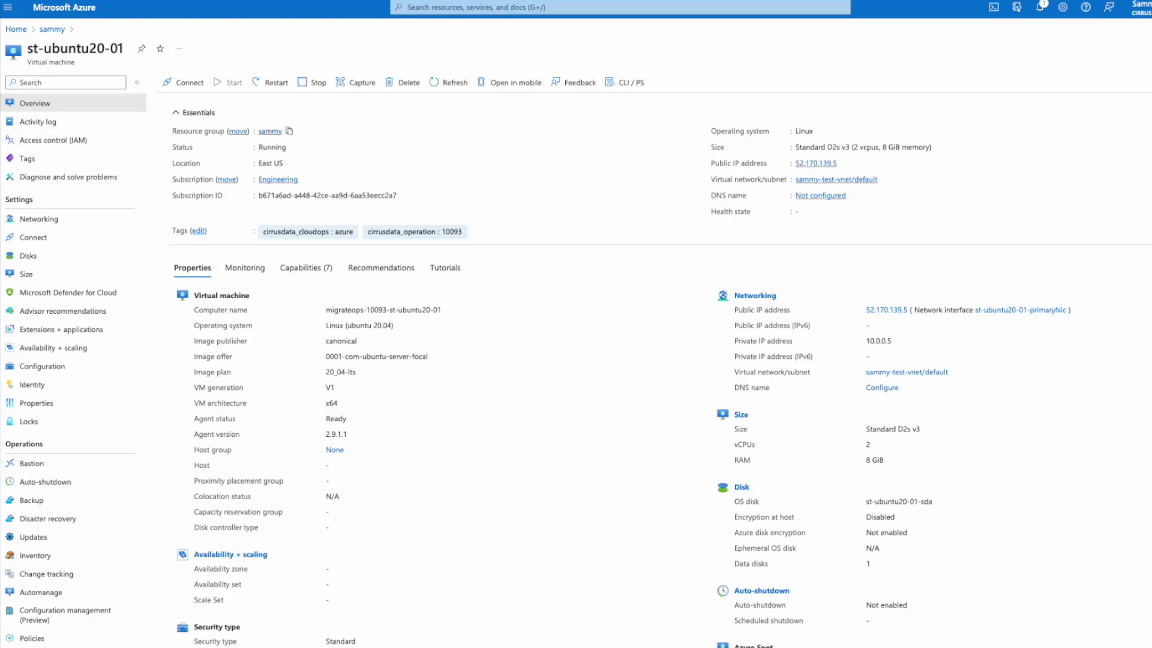
Return to the sammy resource group and open the WIN-M56KSKCARGM virtual machine
key("alt+Left")
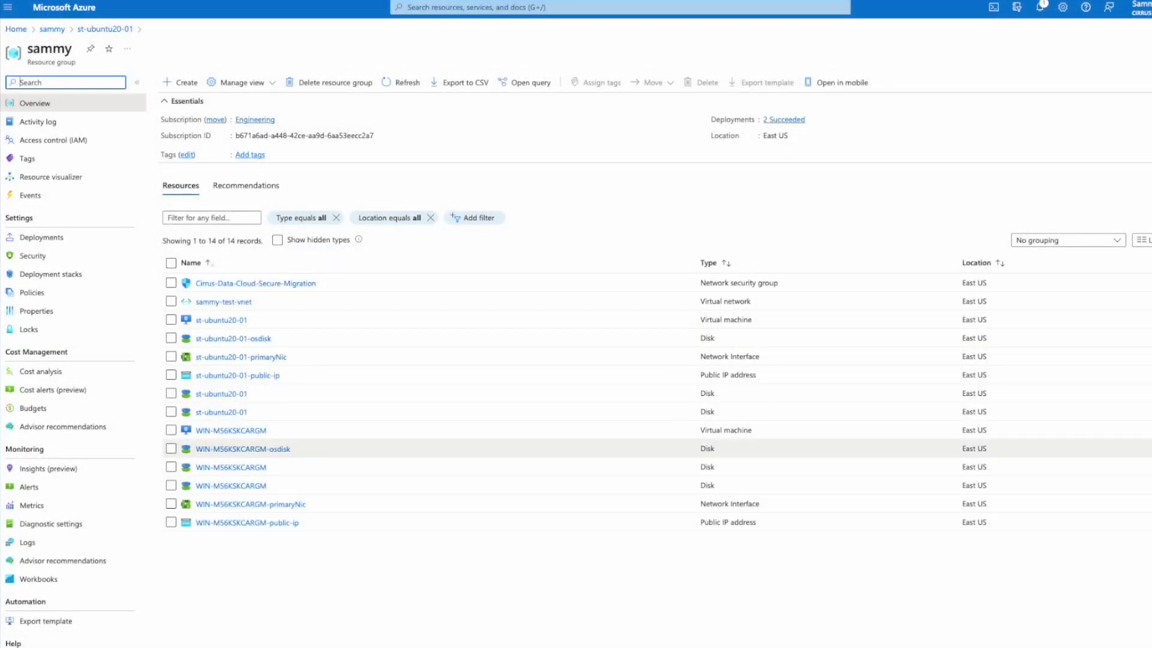
left_click(230, 431)
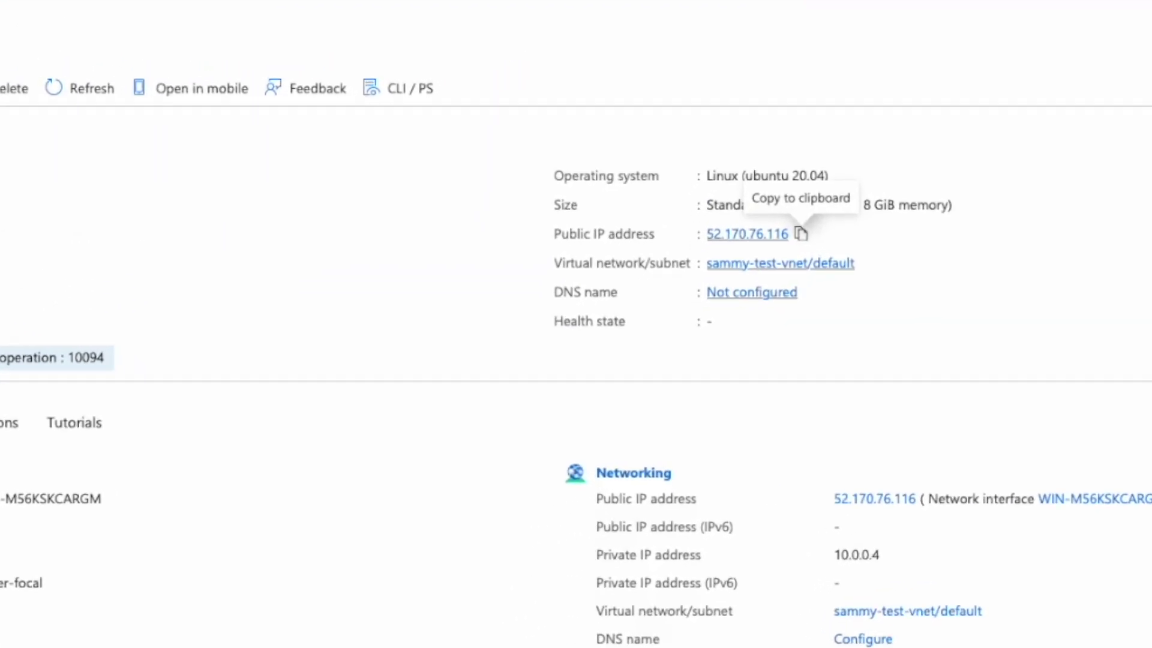
Remote Desktop into the VM's public IP and check F:\mysql on SQL_DATA01 via Computer Management
left_click(800, 234)
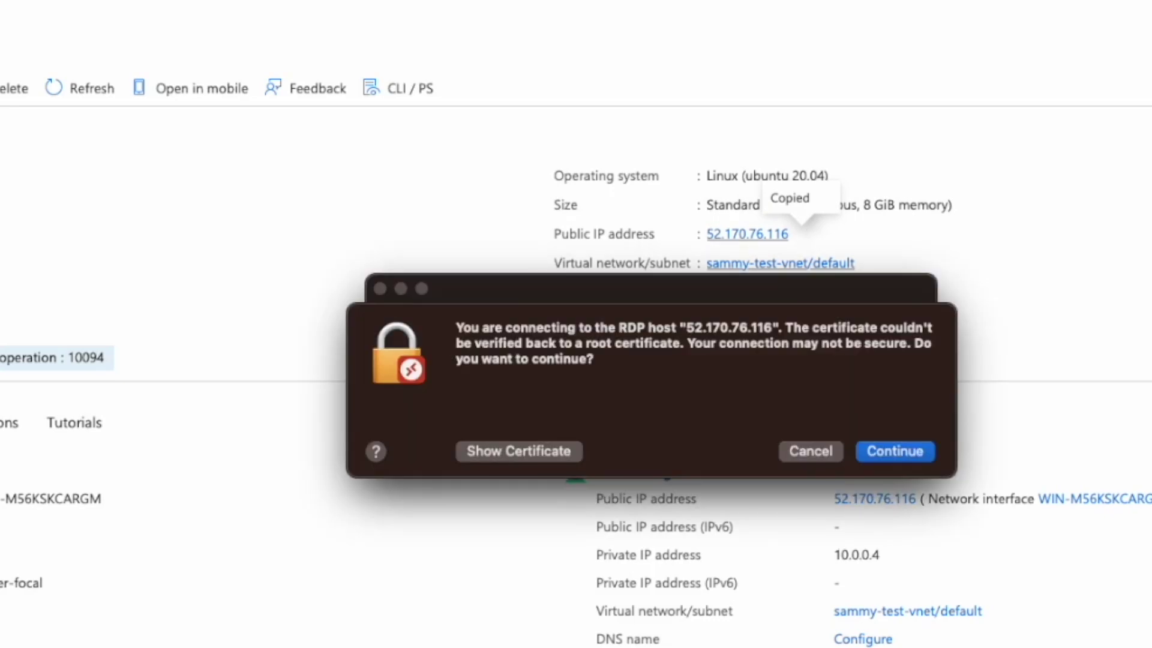
key("Return")
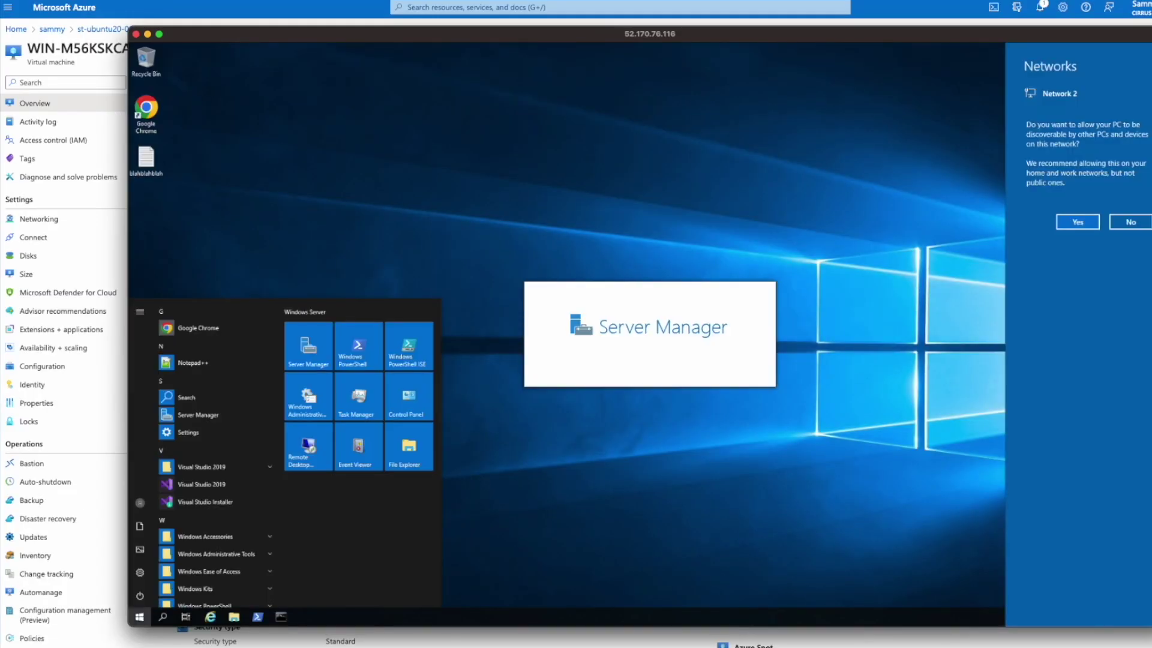
type("computer")
key("Return")
left_click(192, 181)
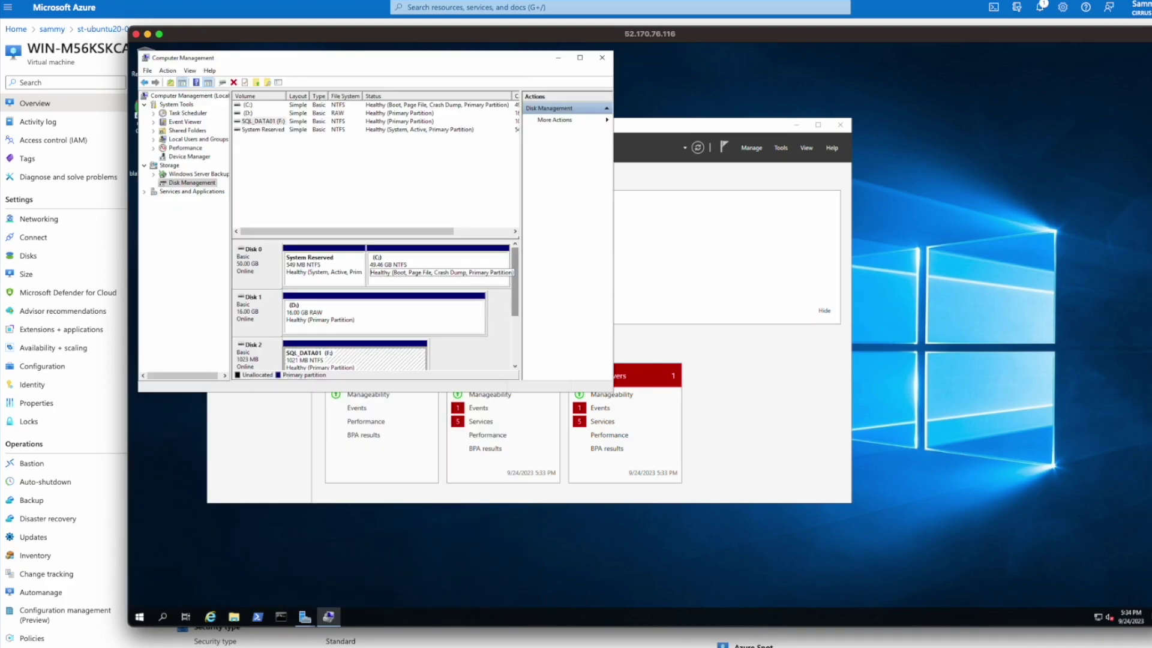
scroll(492, 407, "down", 2)
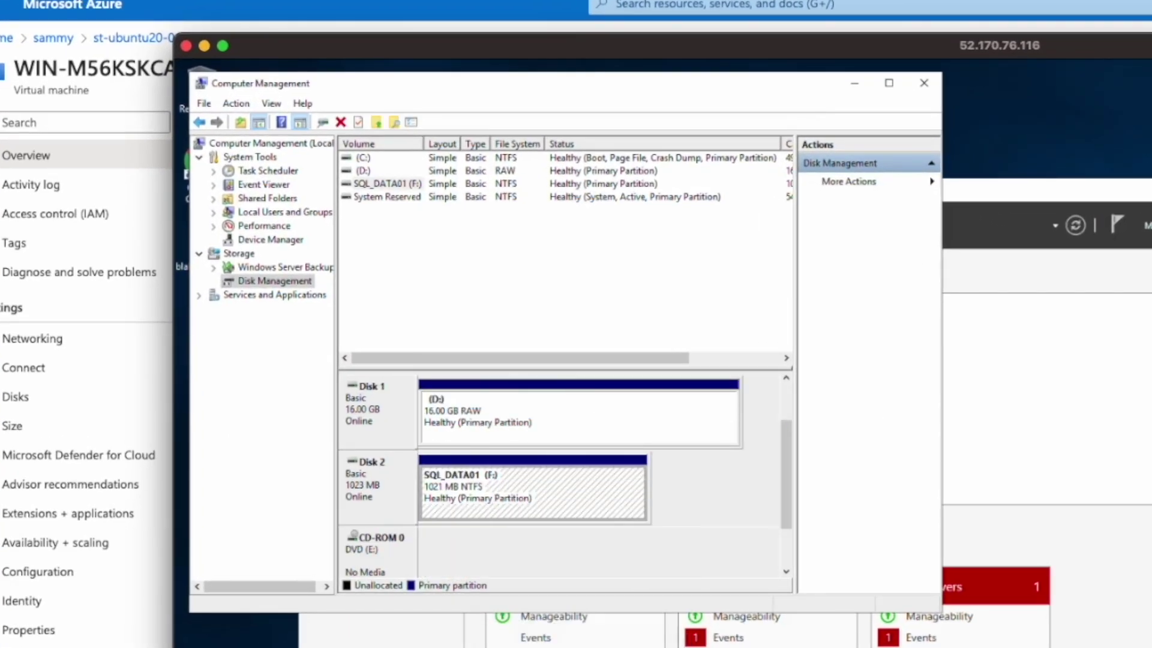
key("Return")
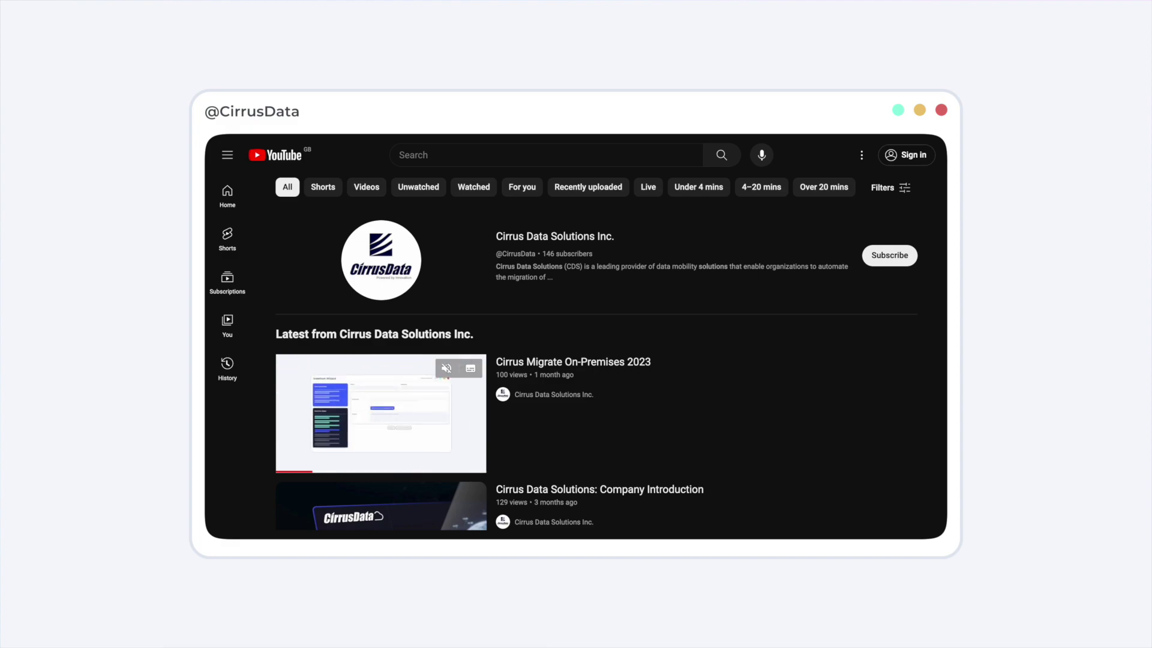
Find the Cirrus Data Solutions Inc. YouTube channel, then open the Knowledge Base's MigrateOps articles
left_click(484, 156)
type("Cirrus Data Solutions Inc.")
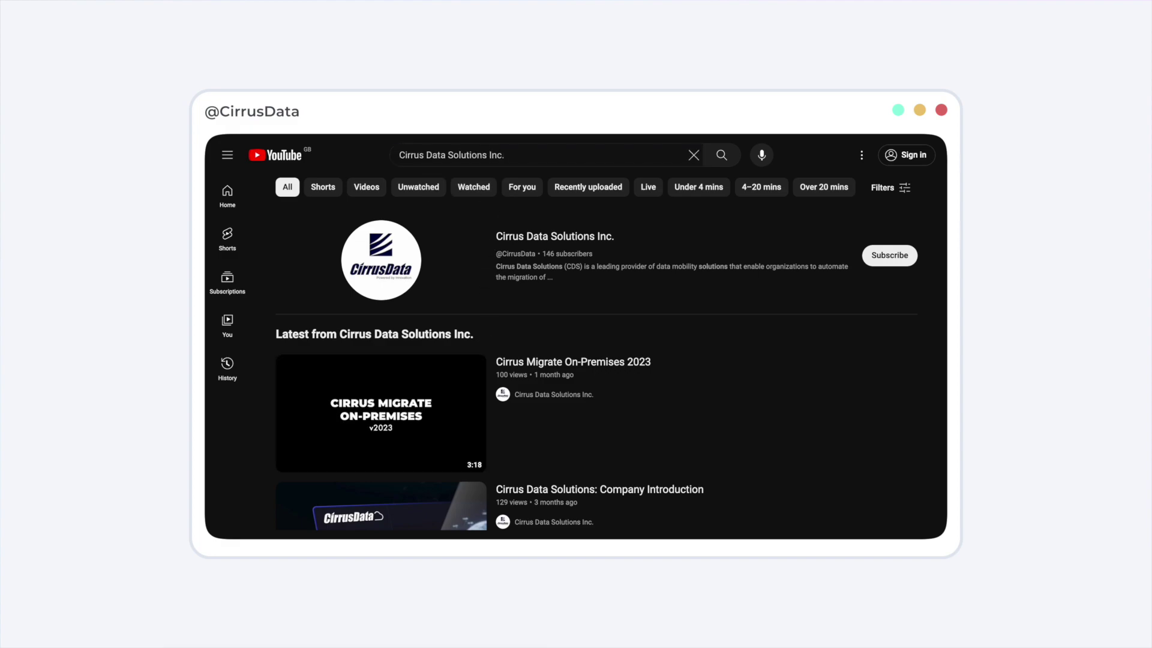
left_click(384, 270)
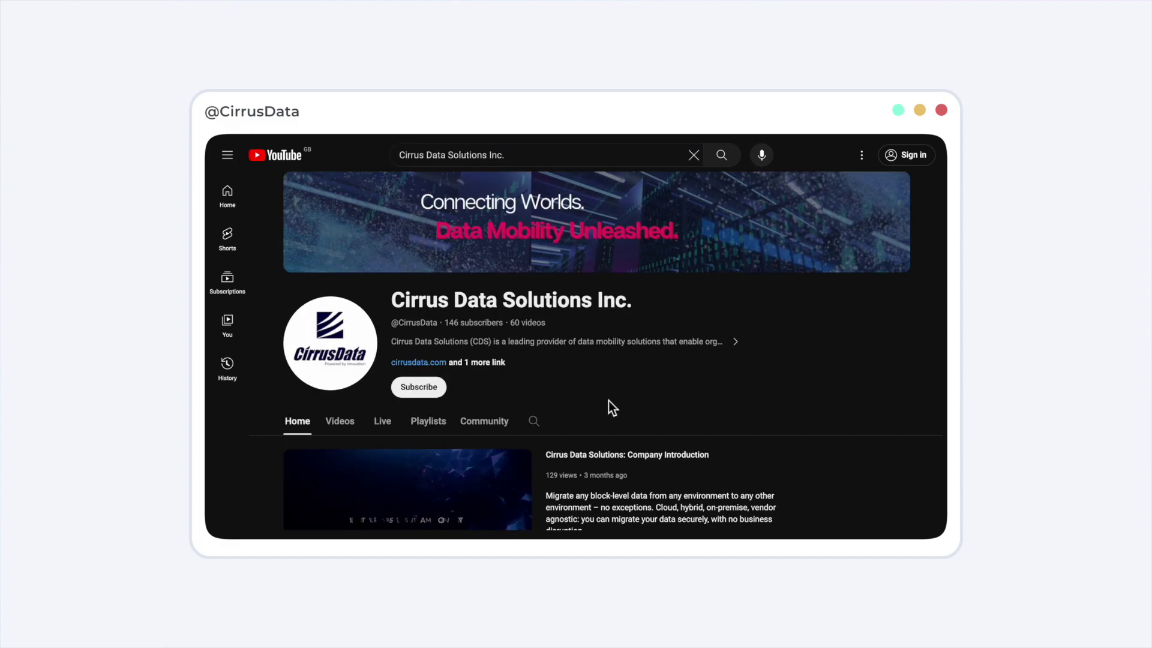
scroll(608, 400, "down", 2)
scroll(608, 401, "down", 2)
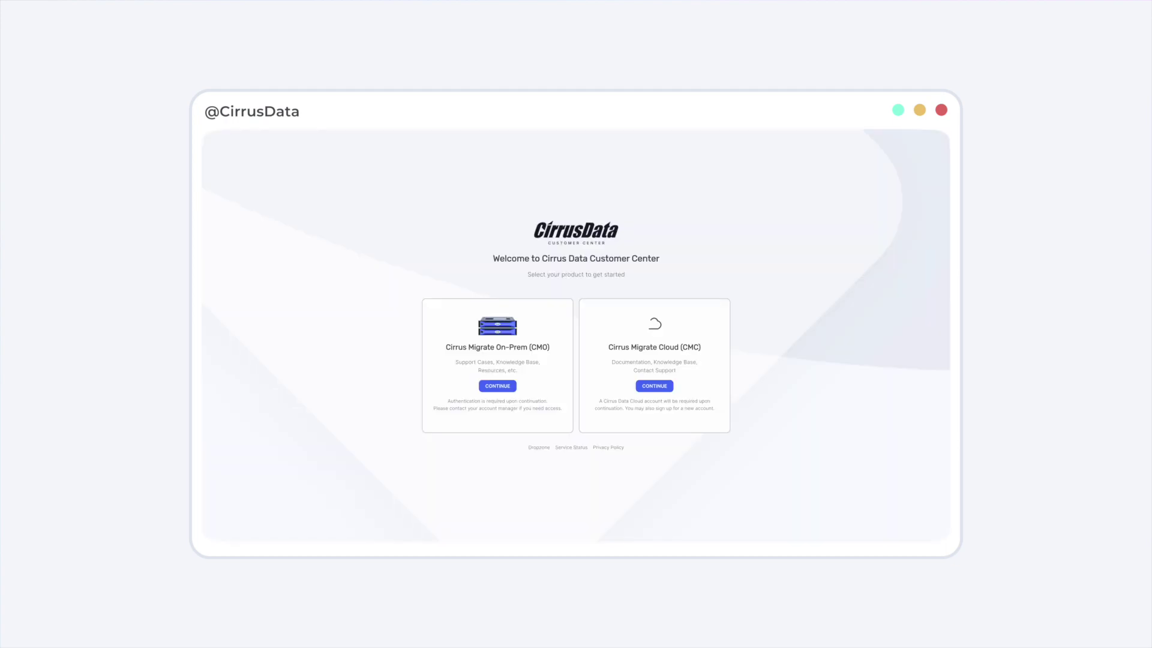
left_click(662, 387)
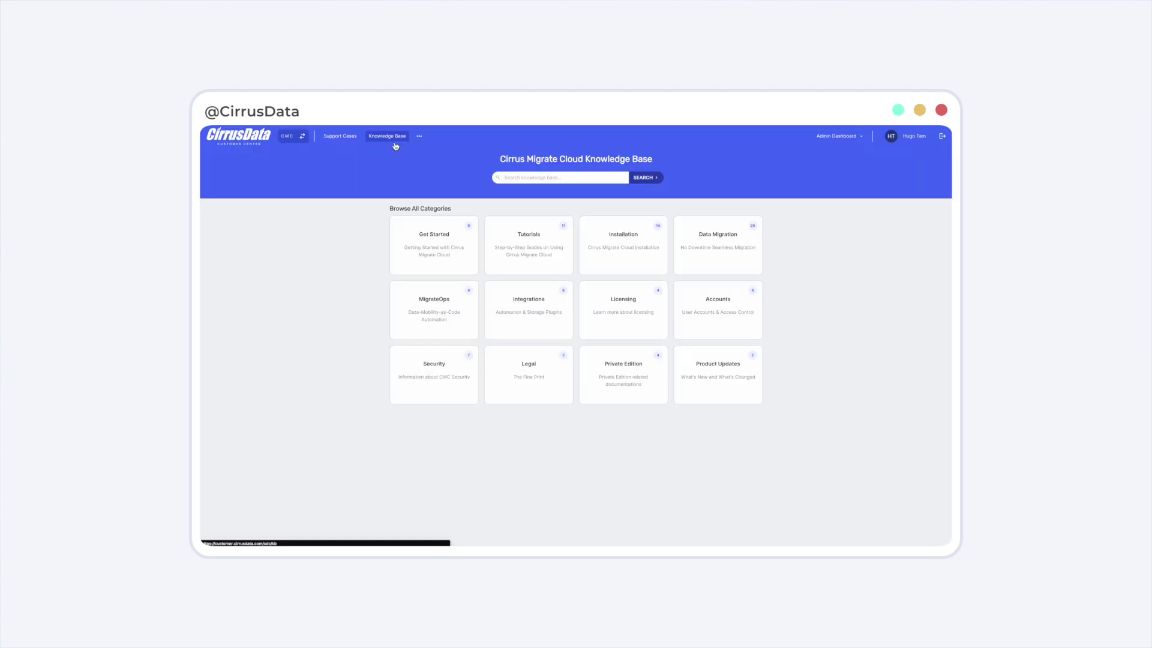
left_click(466, 313)
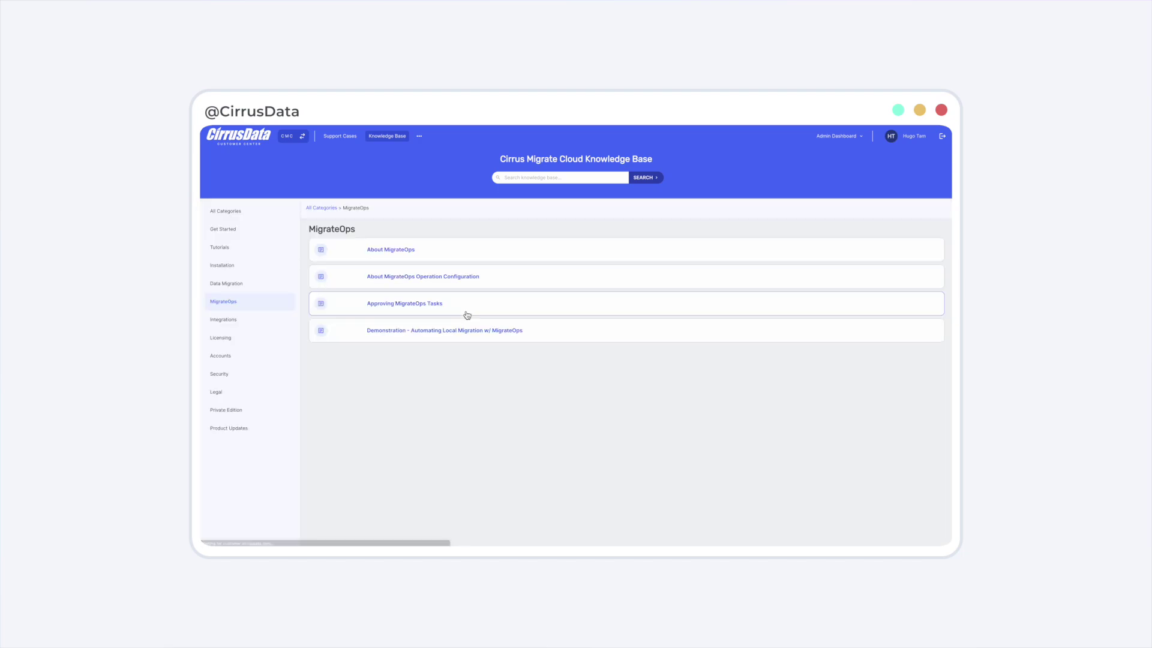